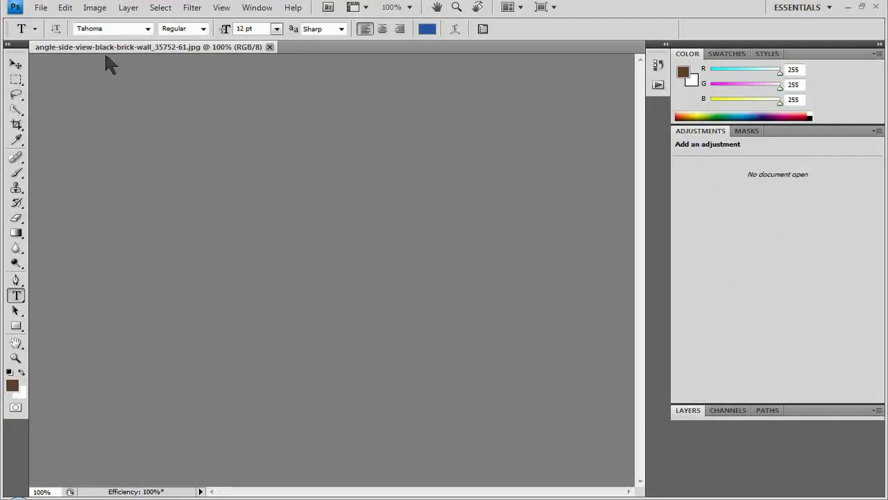
Open the photo angle-side-view-black-brick-wall.jpg in Photoshop.
{"action": "left_click", "coordinate": [41, 10]}
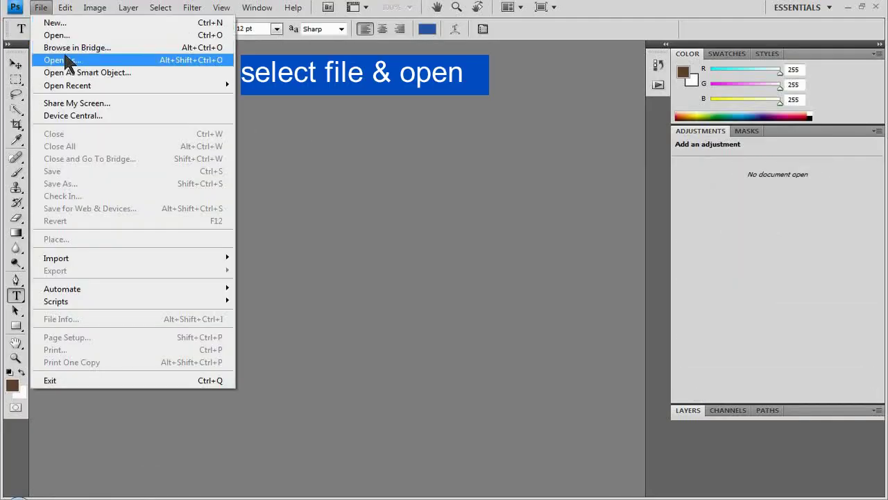
{"action": "left_click", "coordinate": [649, 23]}
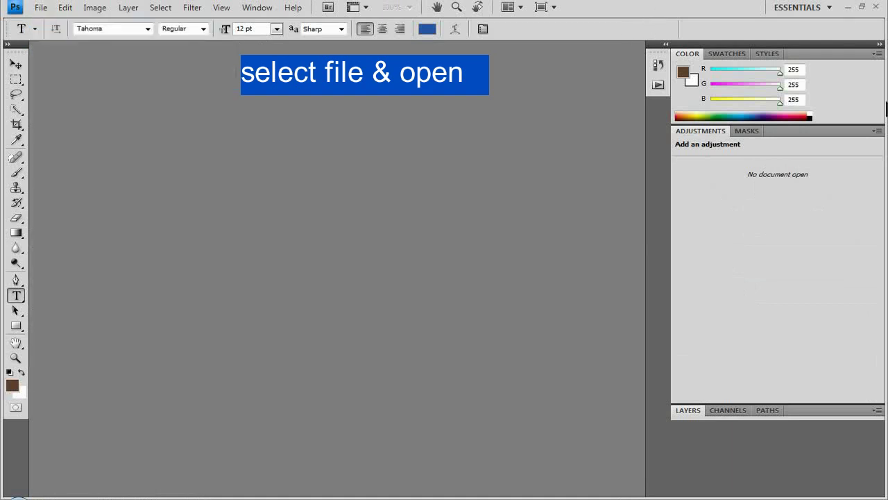
{"action": "left_click", "coordinate": [42, 7]}
{"action": "left_click", "coordinate": [54, 32]}
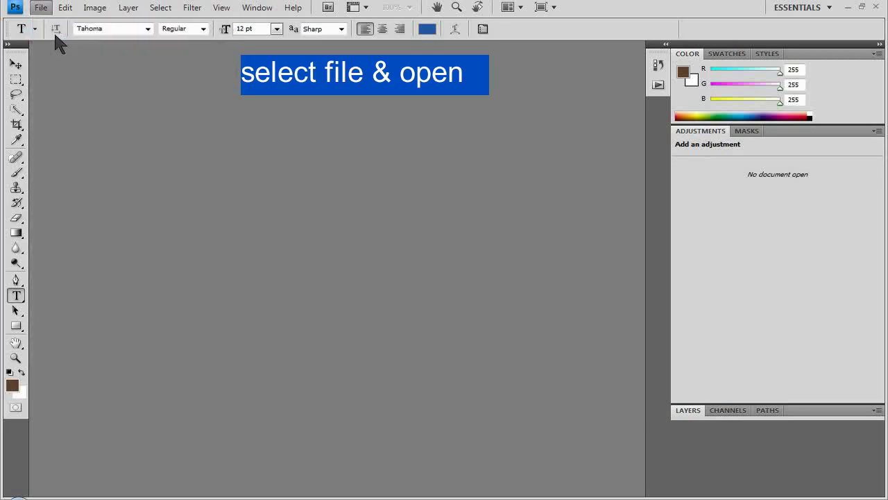
{"action": "left_click", "coordinate": [355, 118]}
{"action": "left_click", "coordinate": [644, 286]}
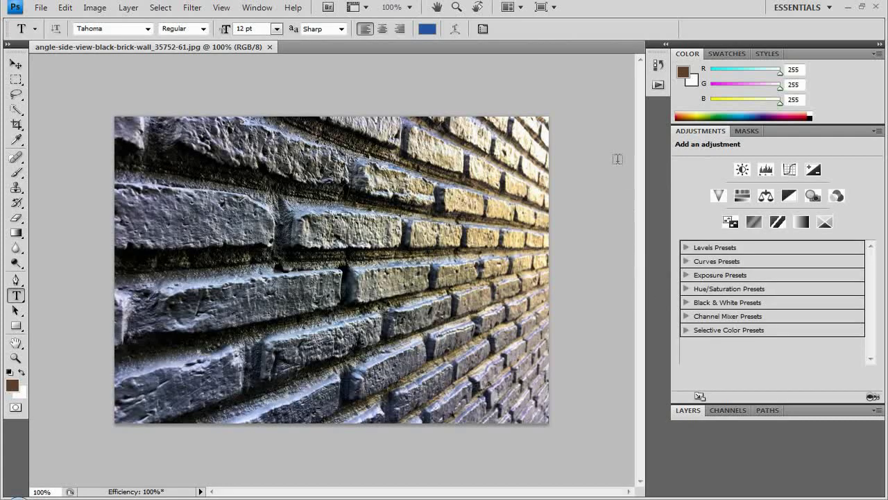
Place SMILE1.jpg from the PHOTOSHOP folder onto the brick wall document.
{"action": "left_click", "coordinate": [42, 9]}
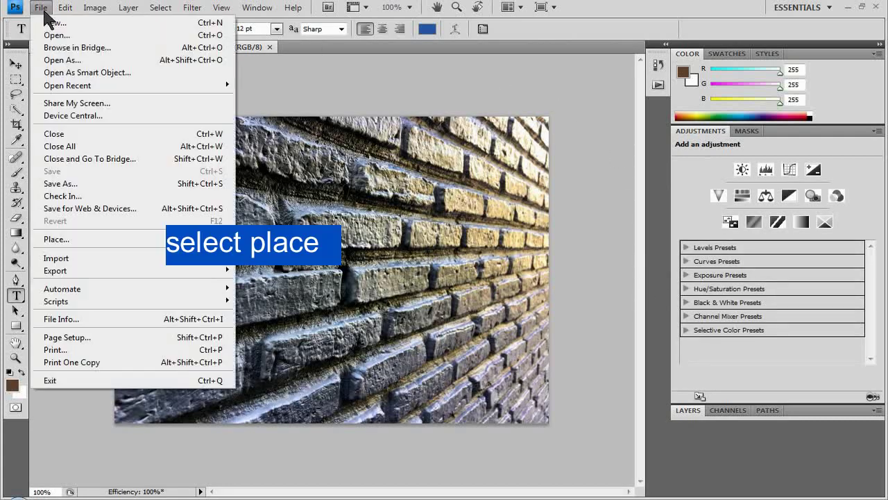
{"action": "left_click", "coordinate": [74, 237]}
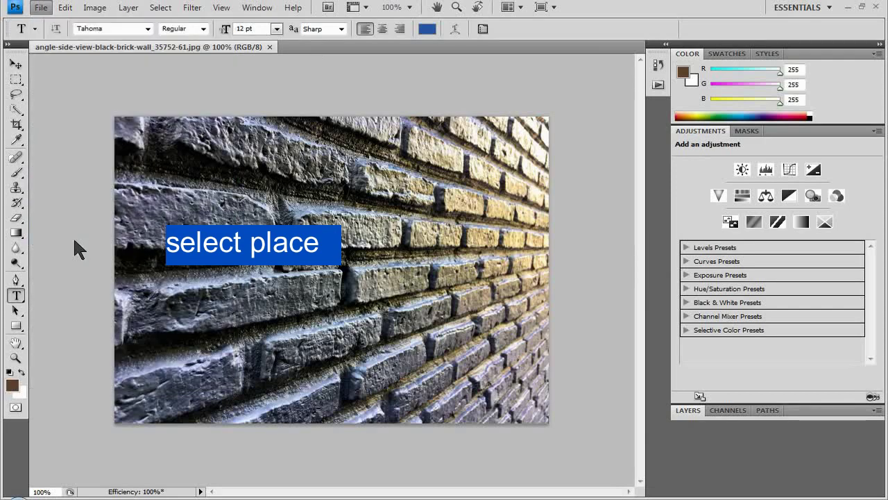
{"action": "left_click", "coordinate": [494, 123]}
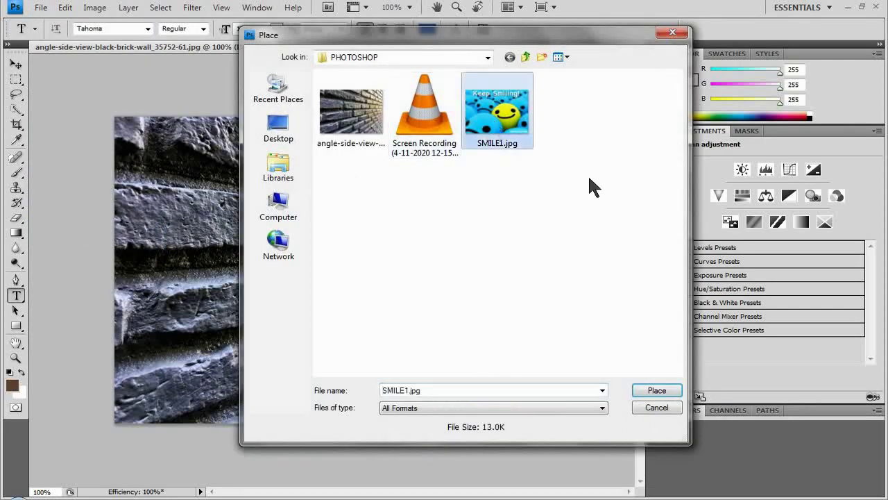
{"action": "left_click", "coordinate": [654, 392]}
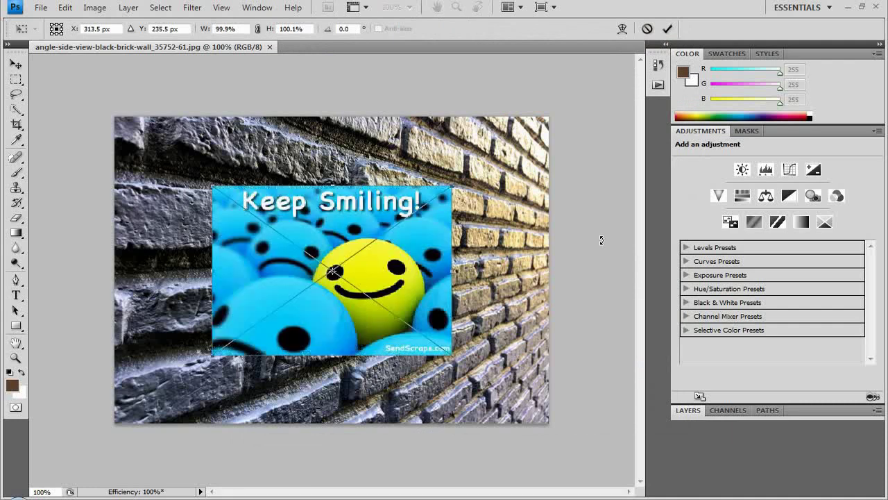
Apply a Perspective transform, adjusting the right edge and bottom-left corner to follow the wall.
{"action": "right_click", "coordinate": [352, 230]}
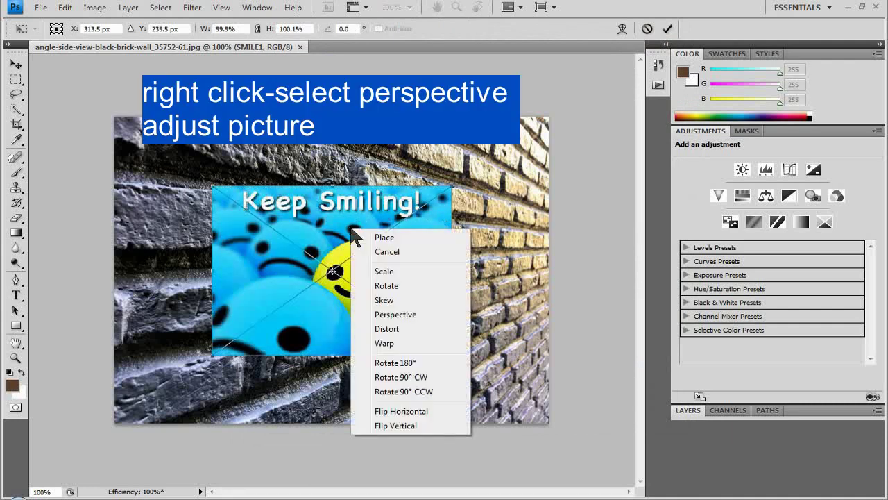
{"action": "left_click", "coordinate": [376, 314]}
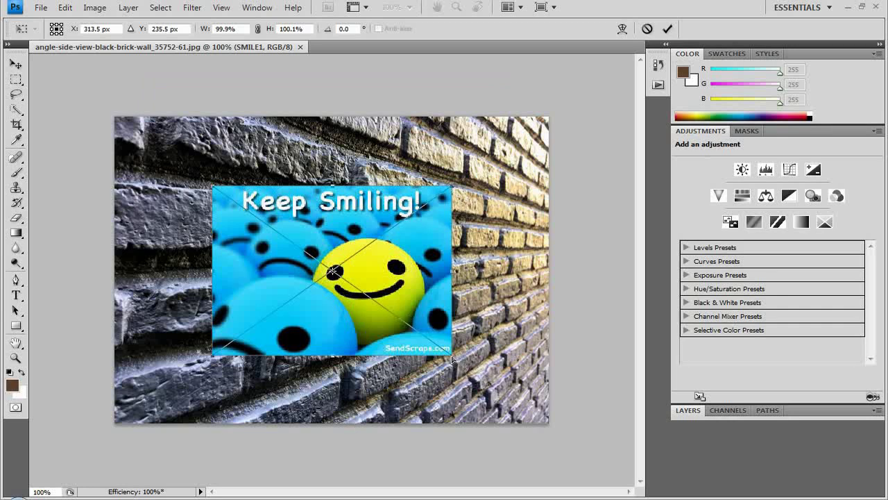
{"action": "left_click_drag", "start_coordinate": [470, 315], "coordinate": [476, 286]}
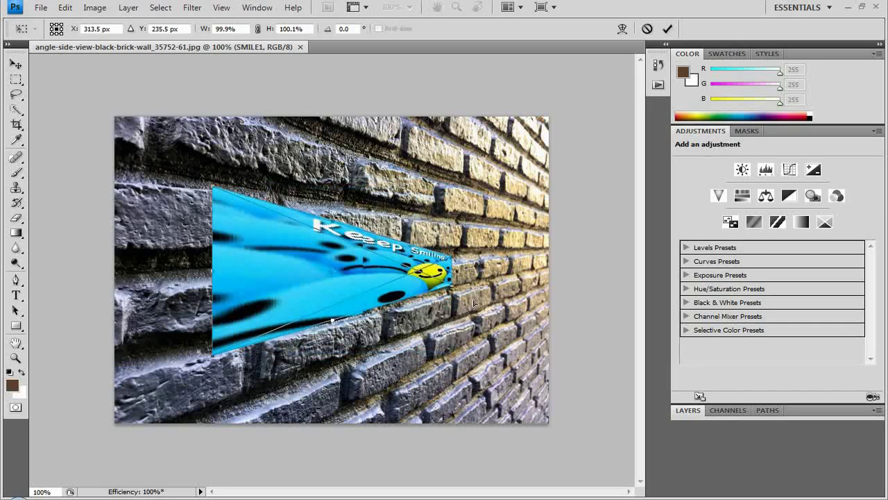
{"action": "left_click_drag", "start_coordinate": [454, 313], "coordinate": [450, 317]}
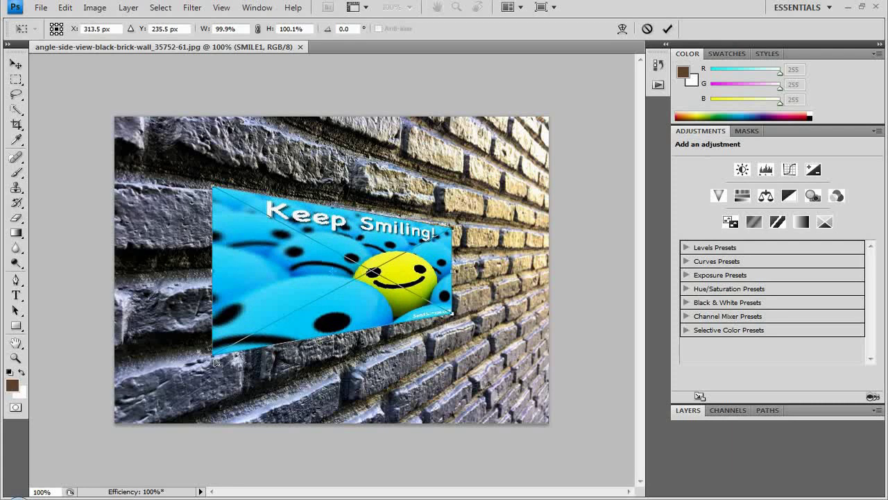
{"action": "left_click_drag", "start_coordinate": [214, 358], "coordinate": [217, 367]}
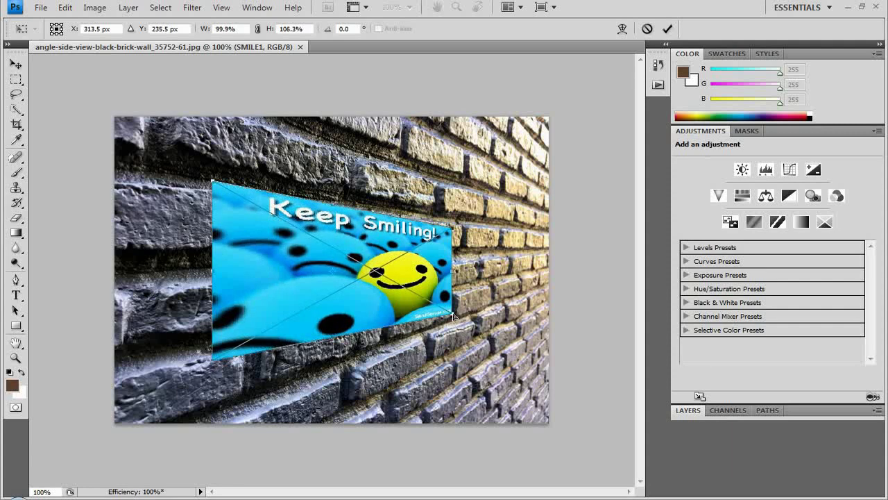
Commit the perspective transform of the Keep Smiling picture using Place.
{"action": "right_click", "coordinate": [356, 235]}
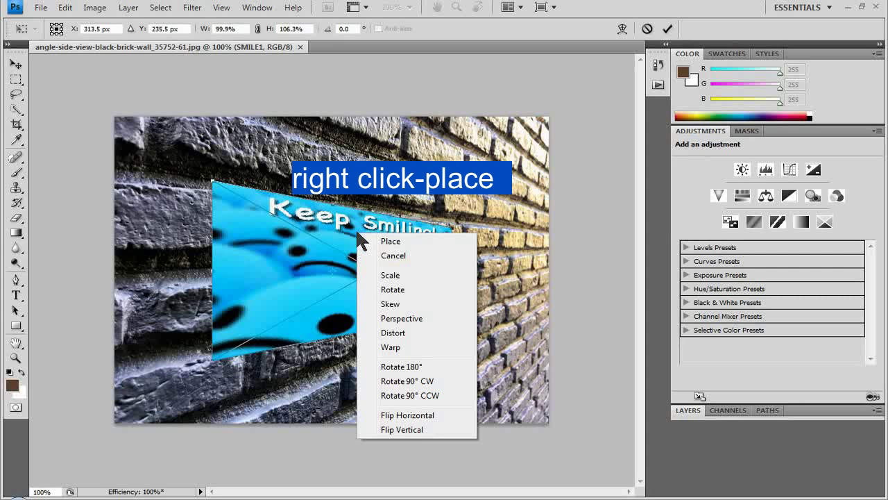
{"action": "left_click", "coordinate": [394, 241]}
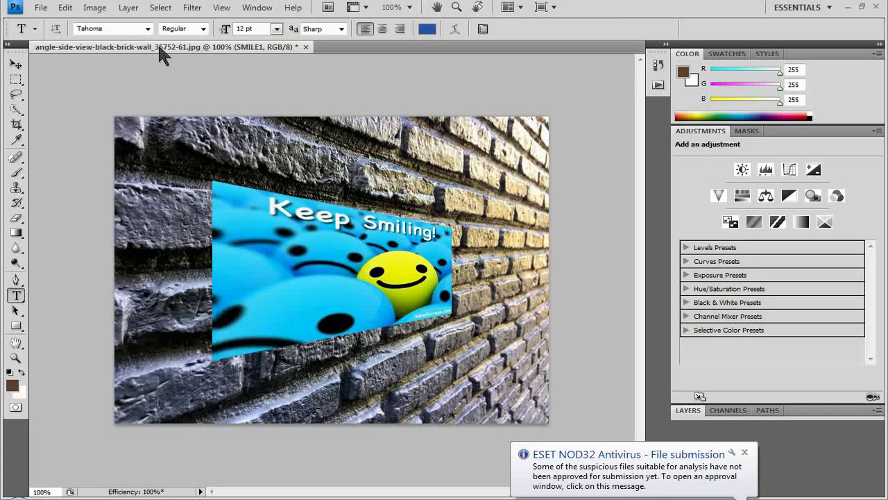
{"action": "left_click", "coordinate": [130, 9]}
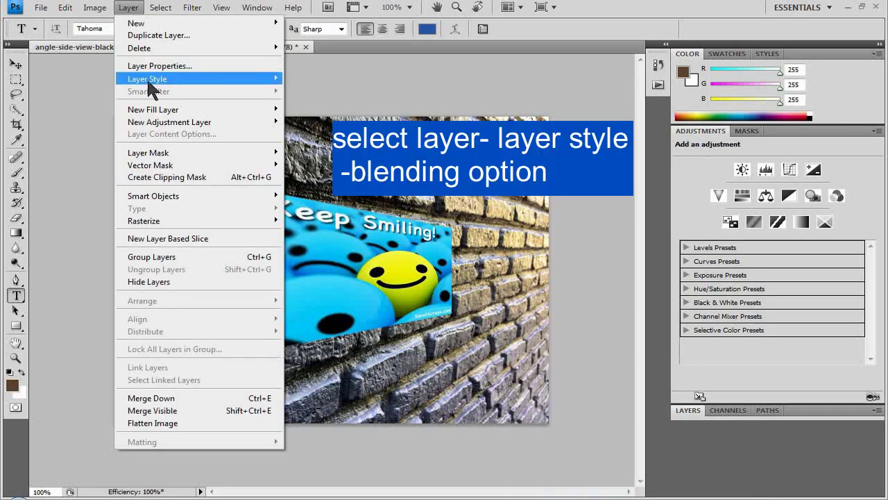
{"action": "mouse_move", "coordinate": [147, 78]}
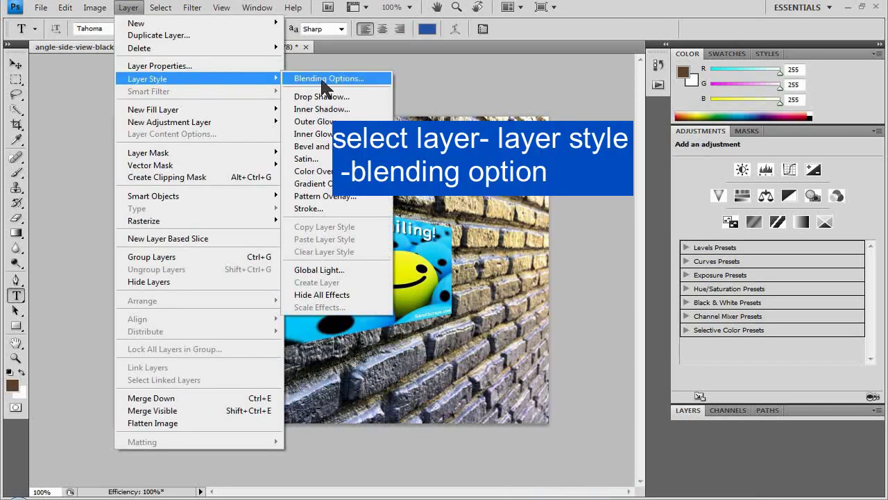
Set the Keep Smiling layer's blend mode to Overlay in Blending Options.
{"action": "left_click", "coordinate": [323, 78]}
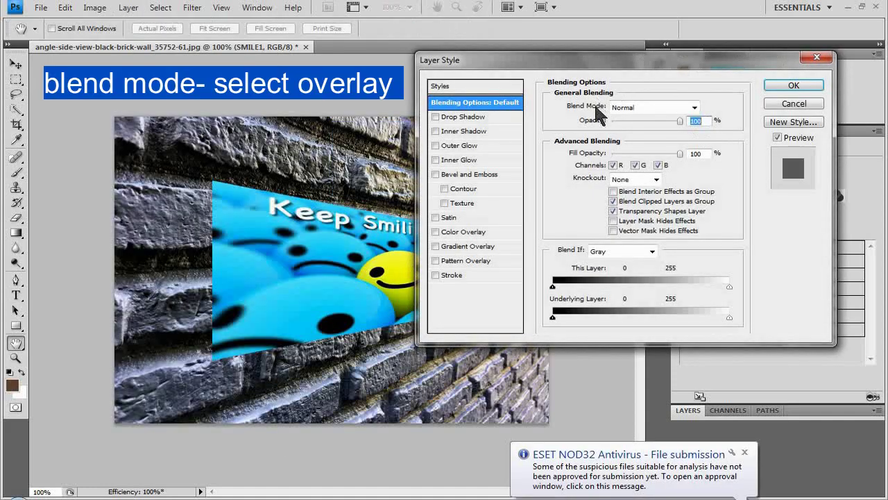
{"action": "left_click", "coordinate": [693, 107]}
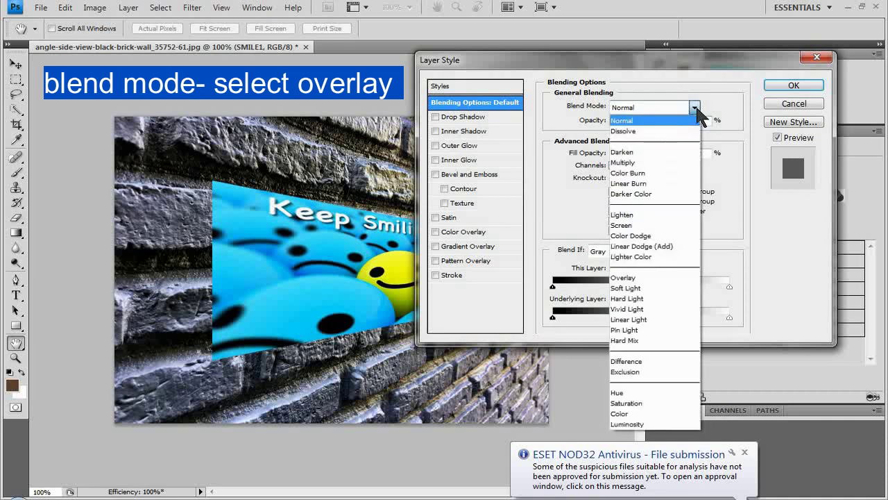
{"action": "left_click", "coordinate": [632, 277]}
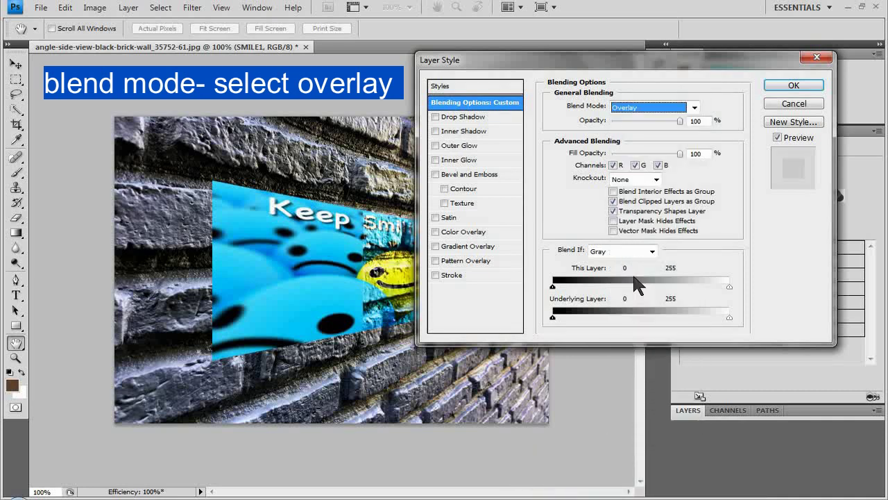
{"action": "left_click", "coordinate": [791, 86]}
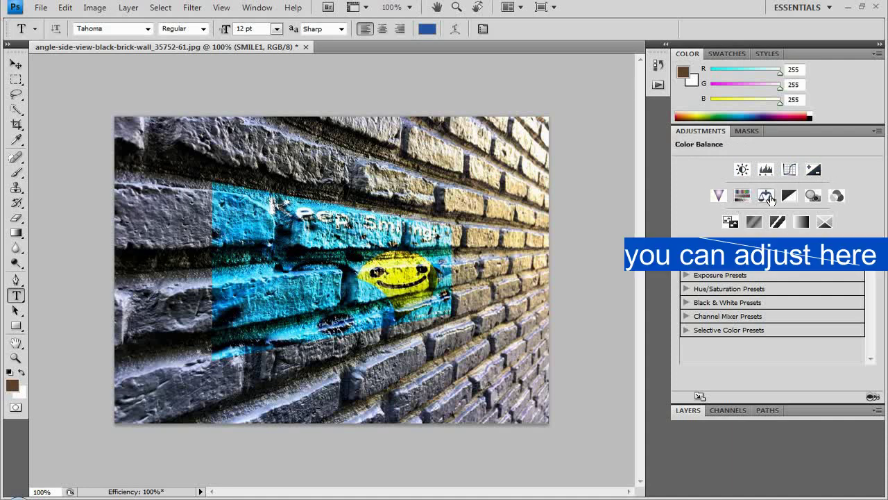
Add an Exposure adjustment layer set to +1.10 exposure and -0.1035 offset.
{"action": "left_click", "coordinate": [813, 169]}
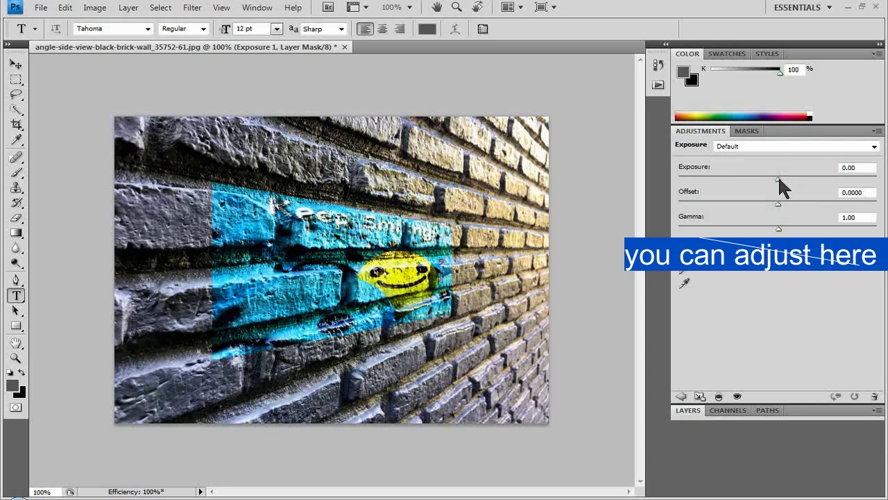
{"action": "mouse_move", "coordinate": [778, 178]}
{"action": "left_mouse_down"}
{"action": "mouse_move", "coordinate": [759, 179]}
{"action": "mouse_move", "coordinate": [795, 180]}
{"action": "mouse_move", "coordinate": [780, 183]}
{"action": "mouse_move", "coordinate": [779, 204]}
{"action": "mouse_move", "coordinate": [801, 205]}
{"action": "mouse_move", "coordinate": [756, 206]}
{"action": "left_mouse_up"}
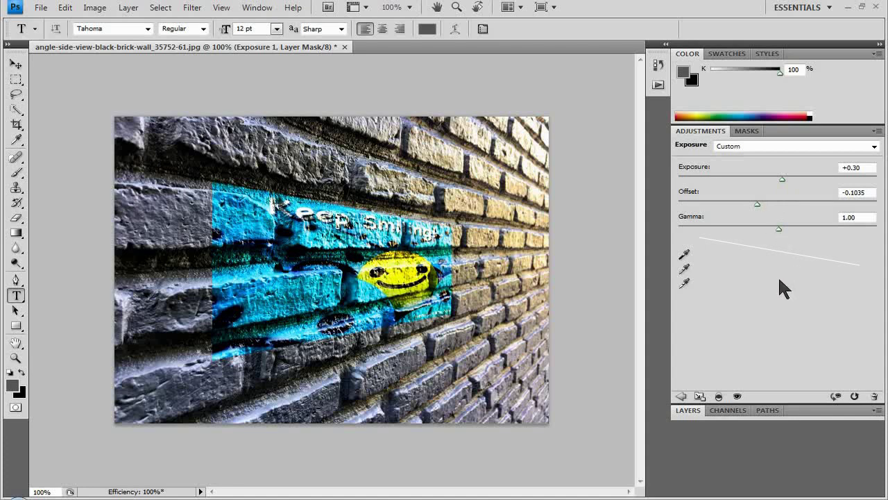
{"action": "left_click_drag", "start_coordinate": [785, 178], "coordinate": [796, 183]}
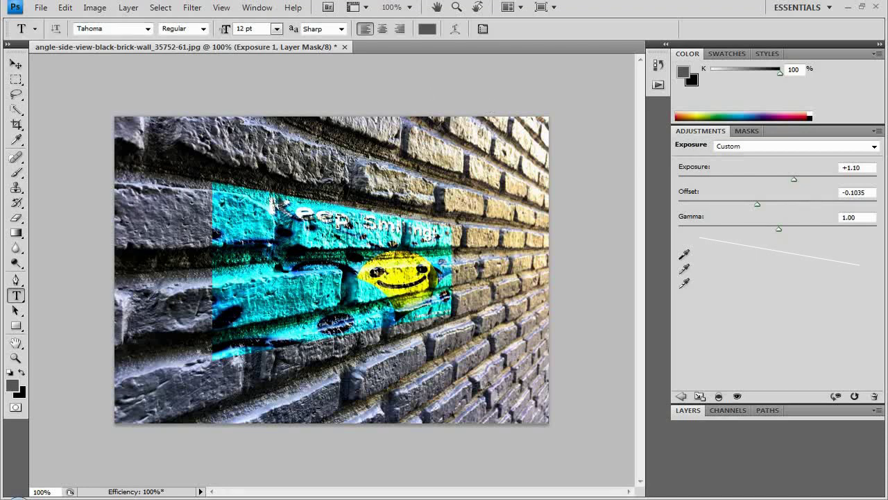
Reduce the Exposure adjustment to +0.54 exposure, -0.0825 offset and 0.93 gamma.
{"action": "left_click", "coordinate": [40, 12]}
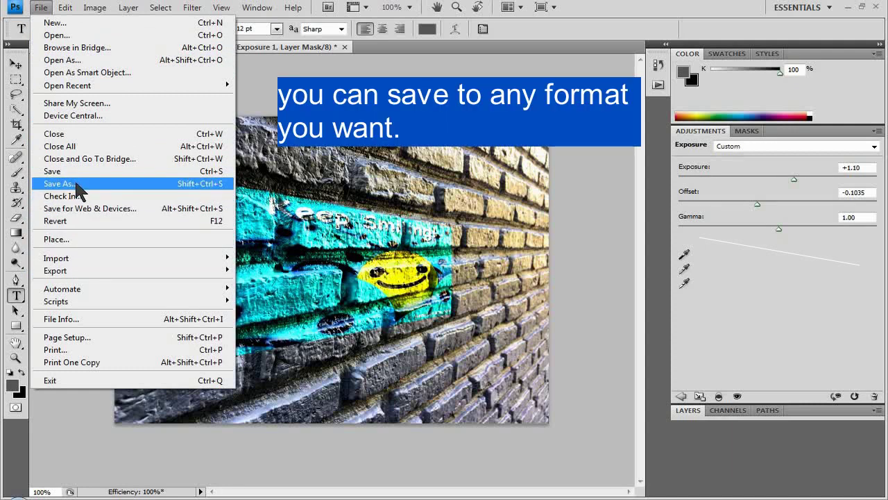
{"action": "left_click", "coordinate": [604, 12]}
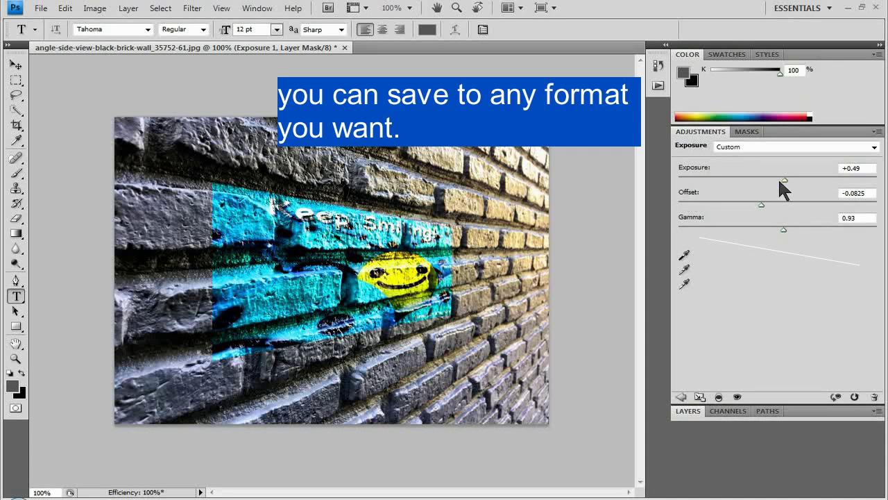
{"action": "left_click_drag", "start_coordinate": [779, 182], "coordinate": [776, 179]}
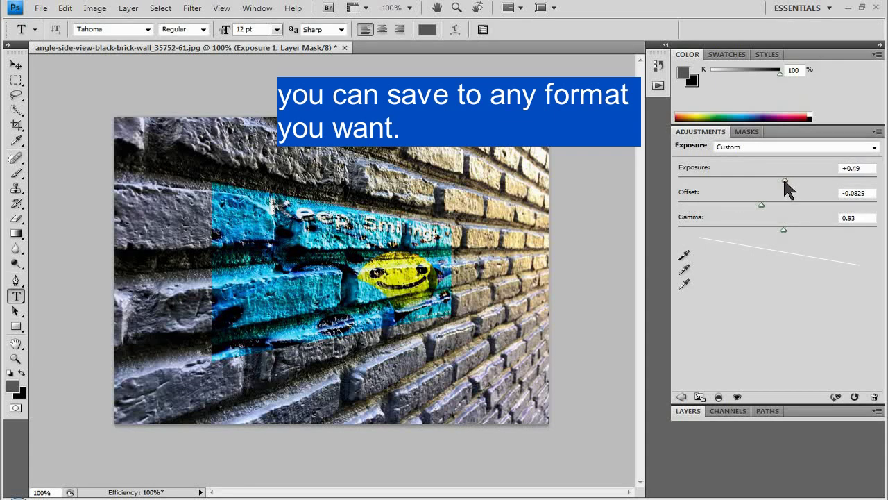
{"action": "left_click", "coordinate": [785, 179]}
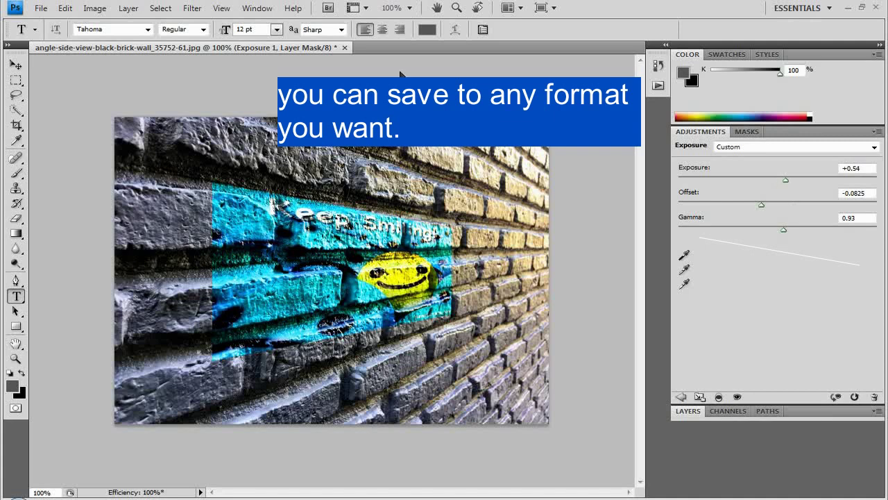
Start Save As with JPEG format and the file name 'new picture'.
{"action": "left_click", "coordinate": [39, 10]}
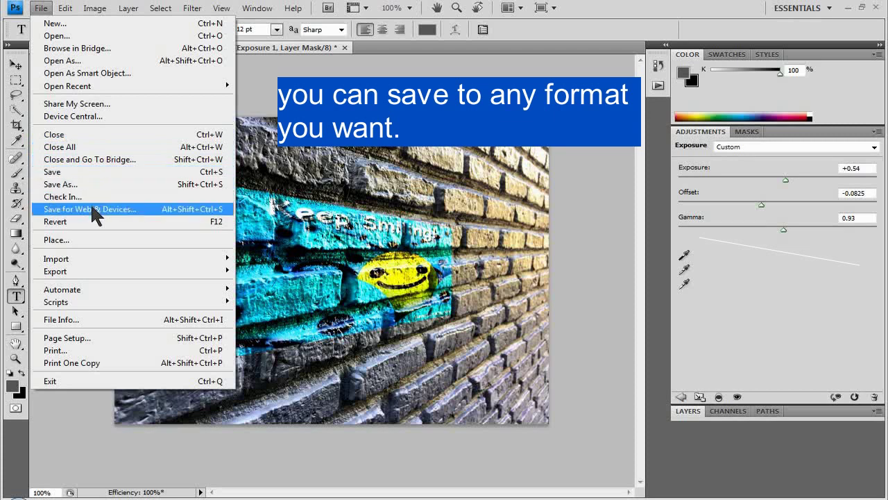
{"action": "left_click", "coordinate": [97, 184]}
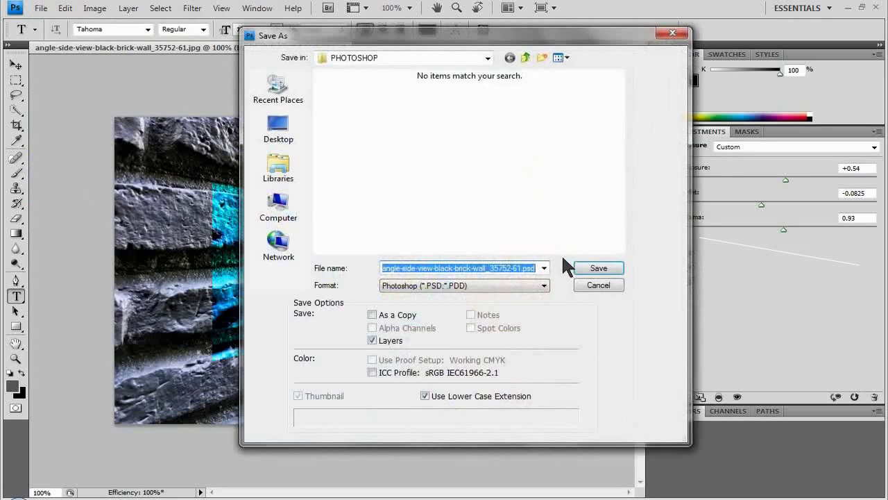
{"action": "left_click", "coordinate": [513, 284]}
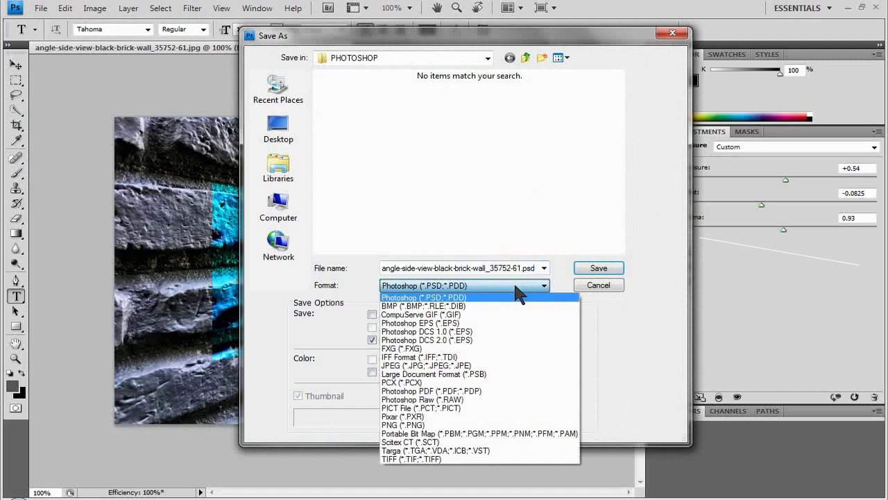
{"action": "left_click", "coordinate": [460, 365]}
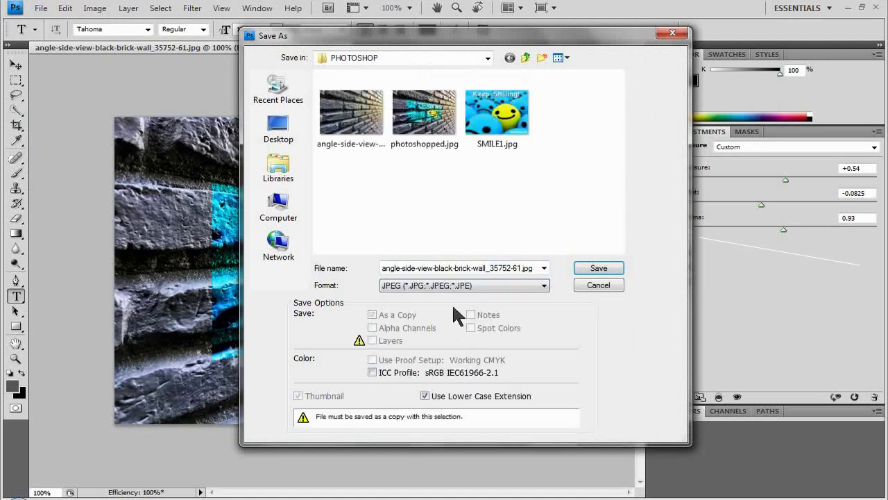
{"action": "double_click", "coordinate": [506, 269]}
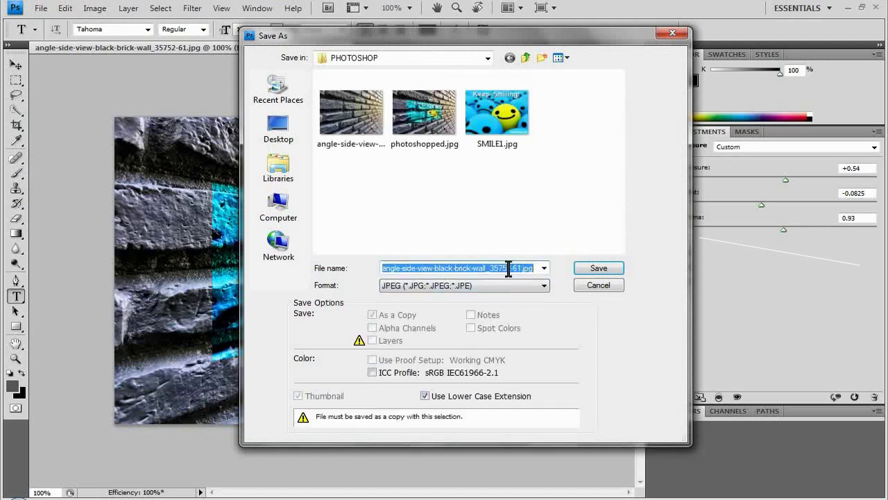
{"action": "type", "text": "new"}
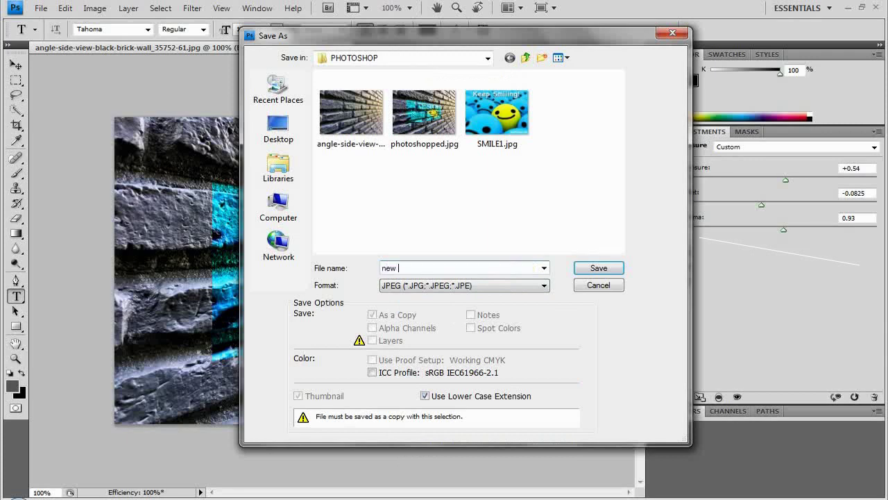
{"action": "type", "text": " pict"}
{"action": "type", "text": "ure"}
Save new picture.jpg at quality 12, then open it from the PHOTOSHOP folder.
{"action": "left_click", "coordinate": [595, 267]}
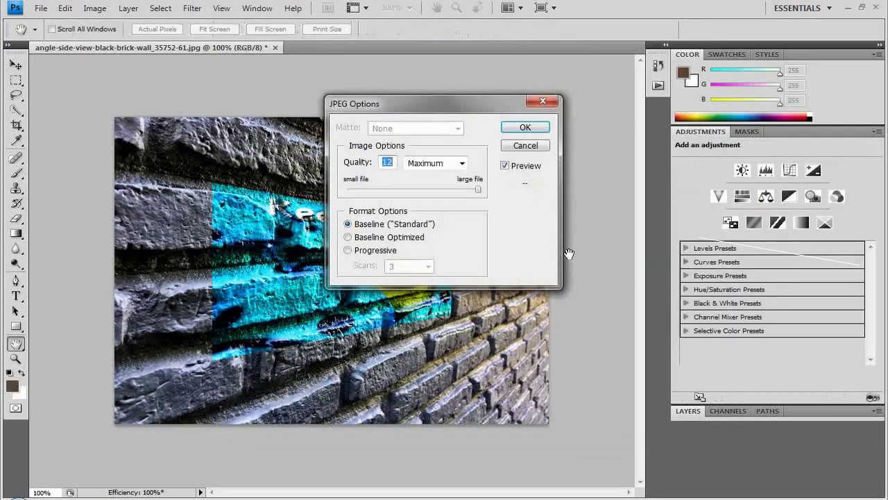
{"action": "left_click", "coordinate": [525, 128]}
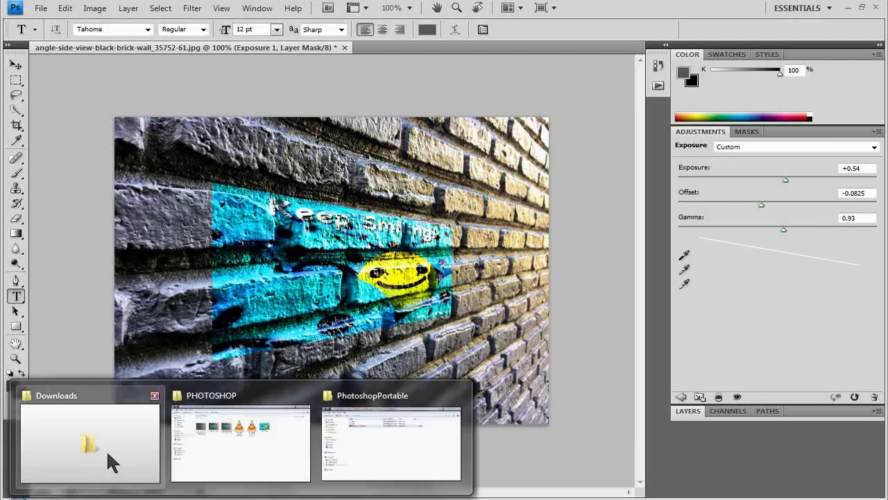
{"action": "left_click", "coordinate": [231, 432]}
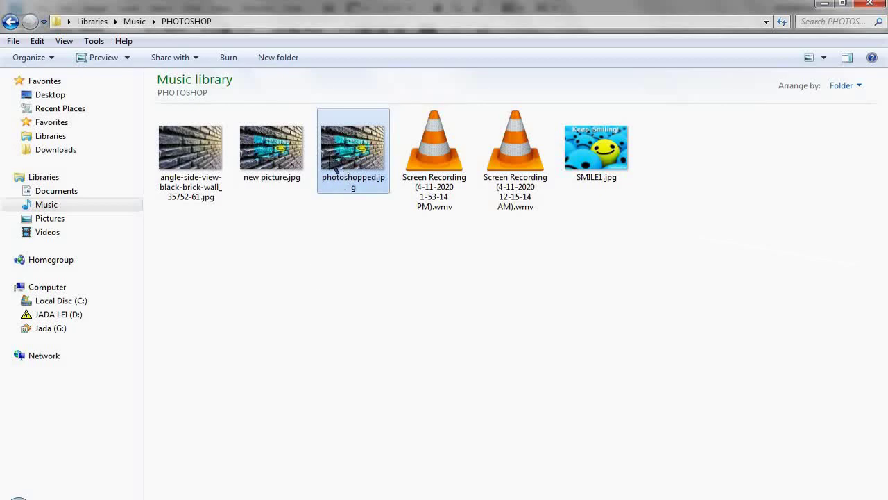
{"action": "double_click", "coordinate": [281, 153]}
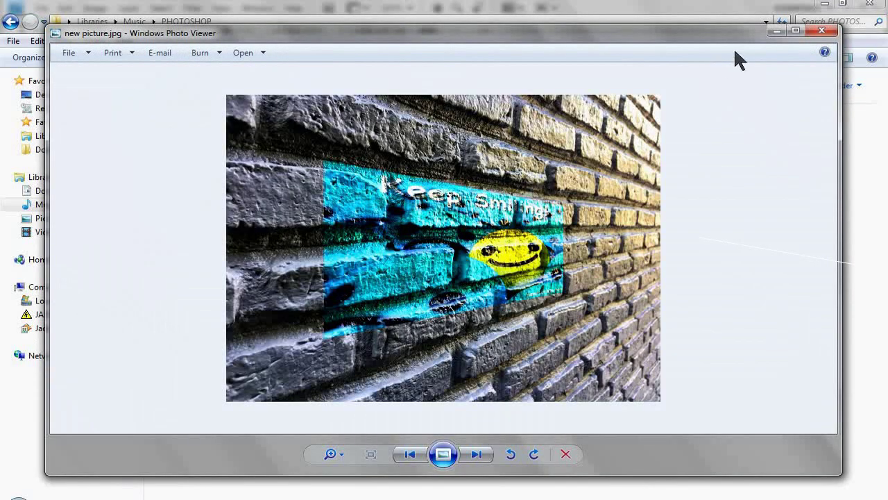
Maximize the Windows Photo Viewer window showing new picture.jpg.
{"action": "left_click", "coordinate": [796, 31]}
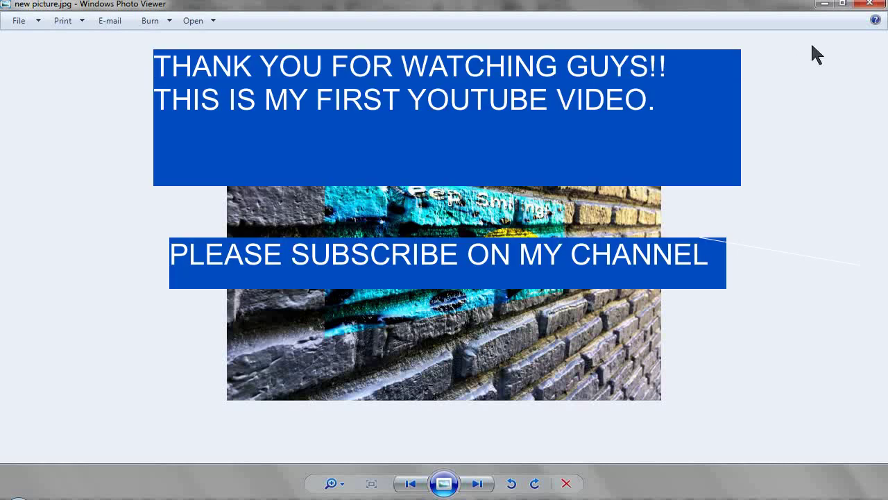
Close Windows Photo Viewer to return to the PHOTOSHOP folder showing new picture.jpg.
{"action": "left_click", "coordinate": [868, 3]}
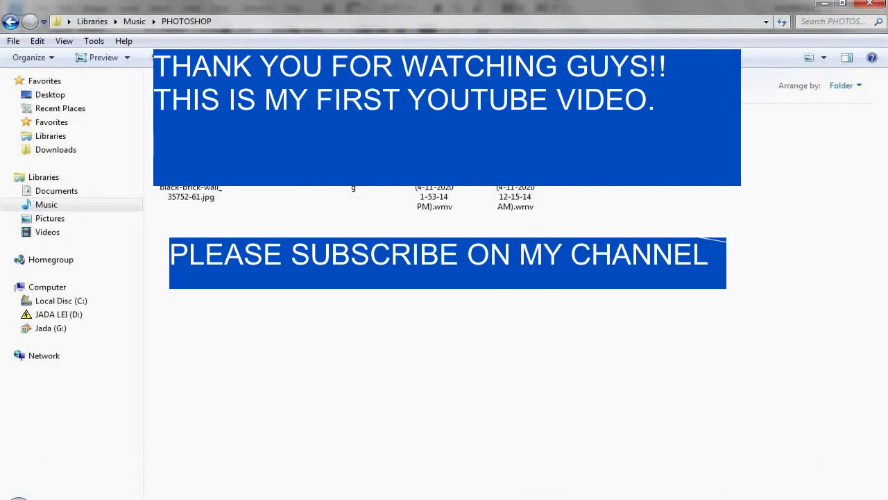